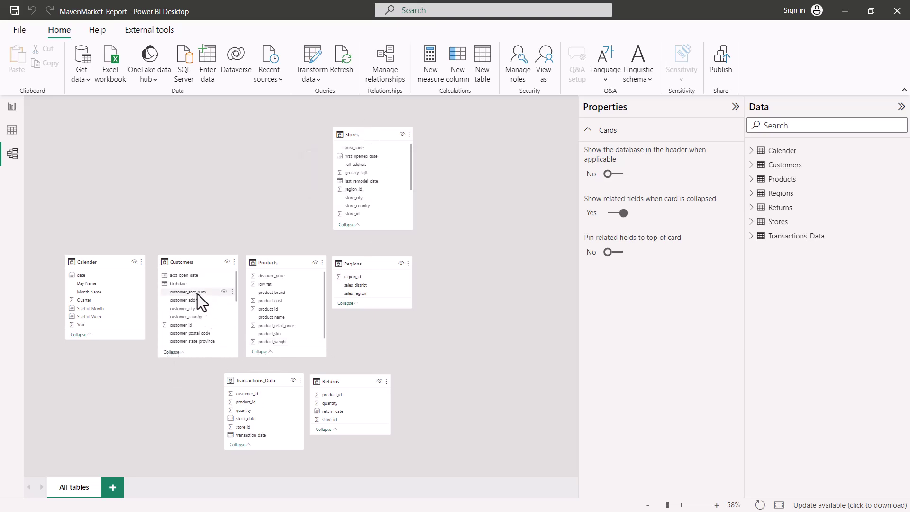
- Create a relationship between the Customers and Transactions_Data tables on customer_id
click(188, 264)
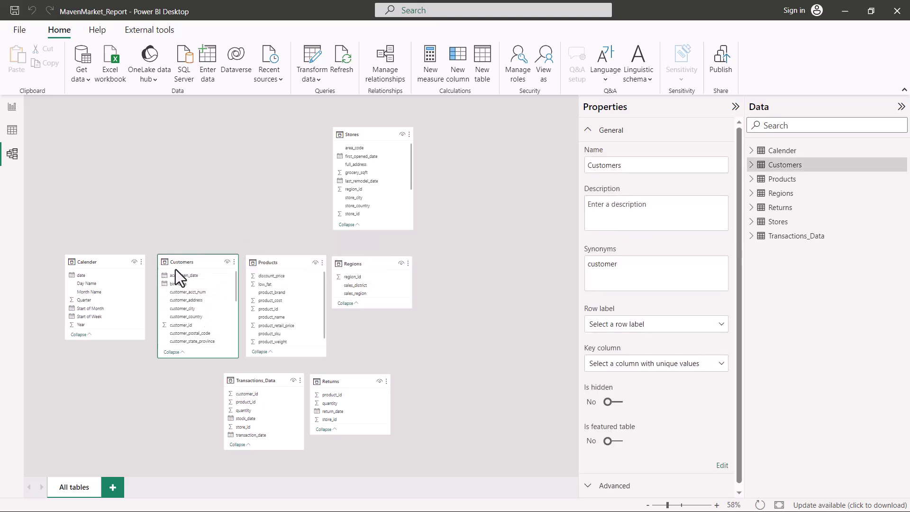
click(186, 324)
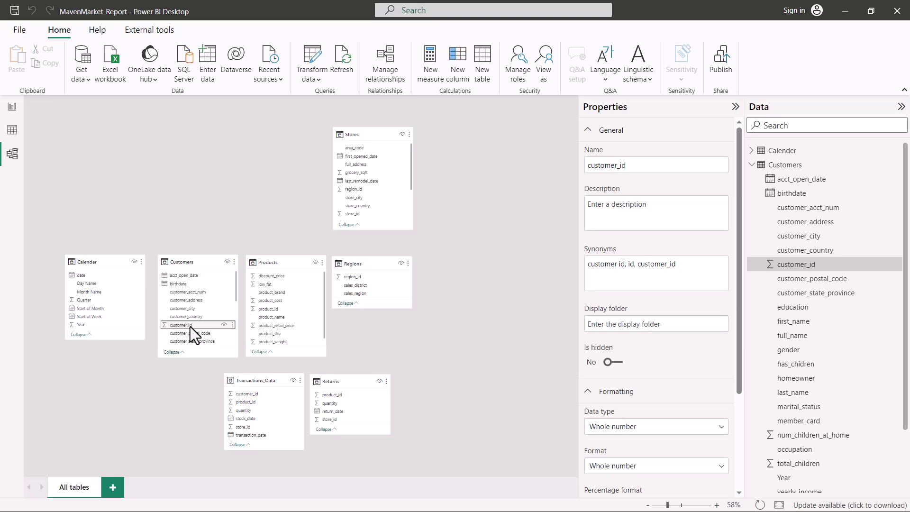
click(249, 395)
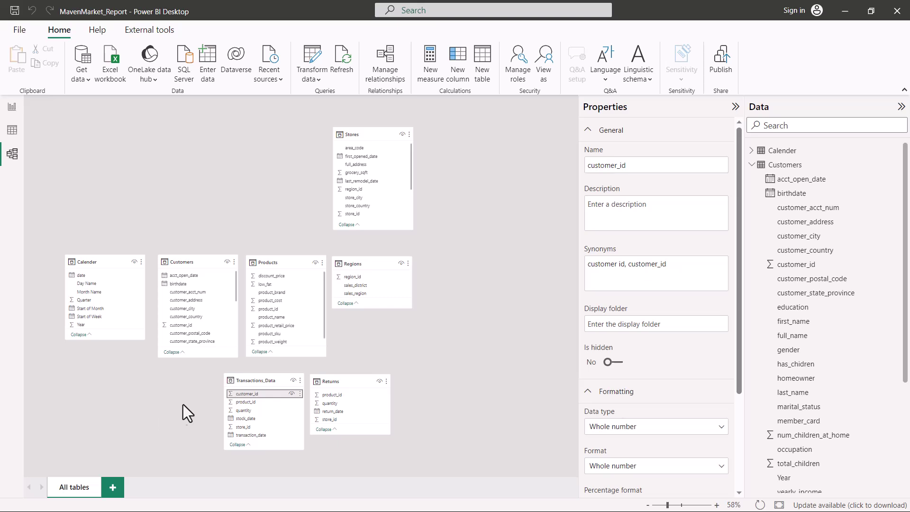
click(183, 327)
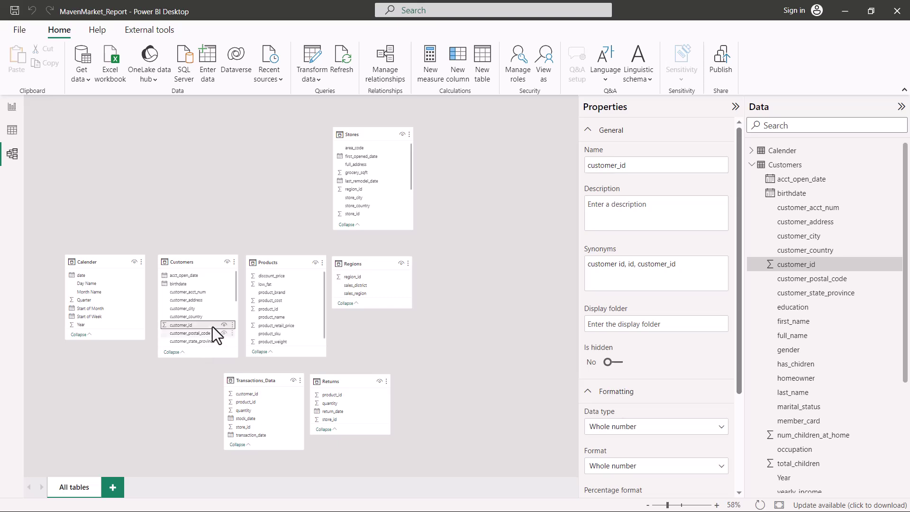
drag(194, 324, 252, 395)
drag(192, 325, 247, 394)
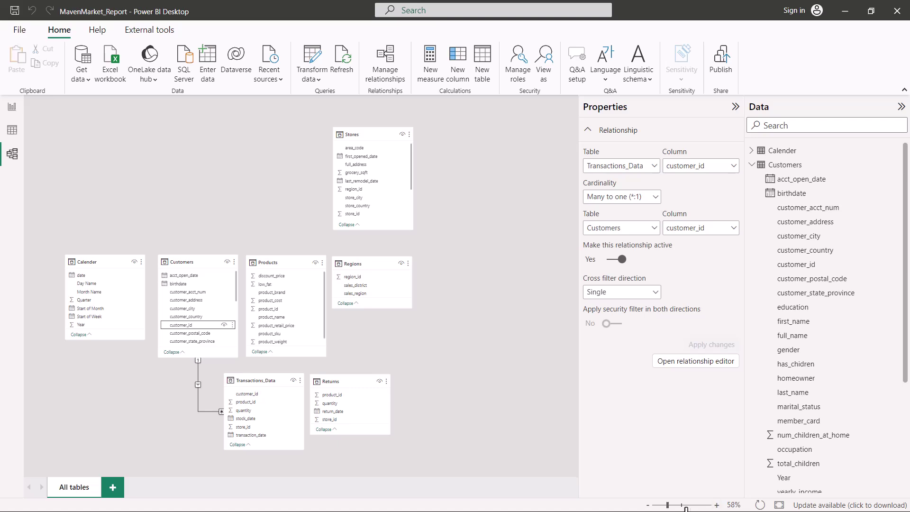
- Examine the cardinality and filter direction markers on the relationship between Customers and Transactions_Data
drag(670, 505, 679, 505)
scroll(226, 340, down, 2)
scroll(227, 340, up, 2)
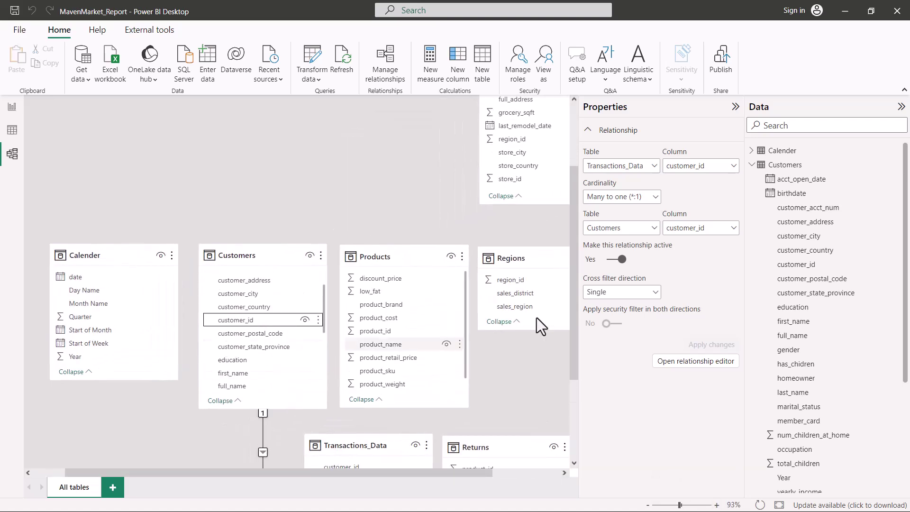
drag(574, 263, 545, 362)
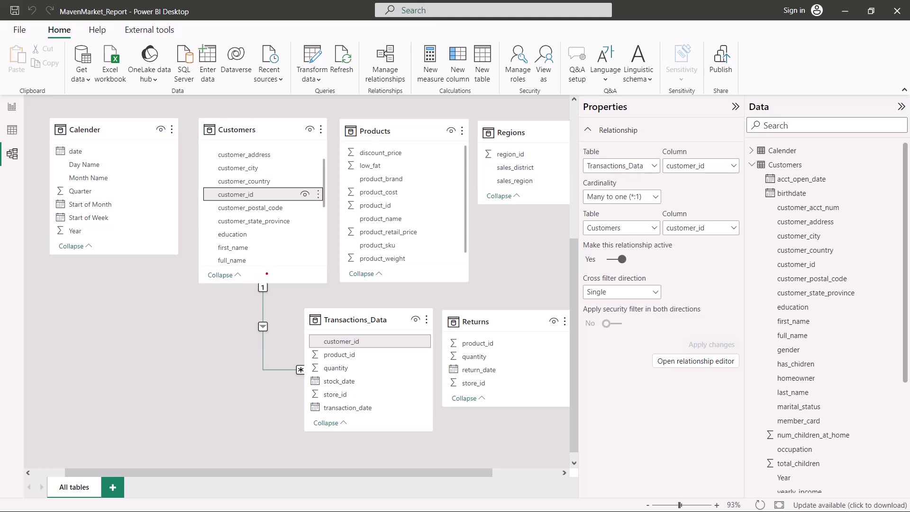
drag(246, 275, 278, 298)
drag(281, 351, 311, 388)
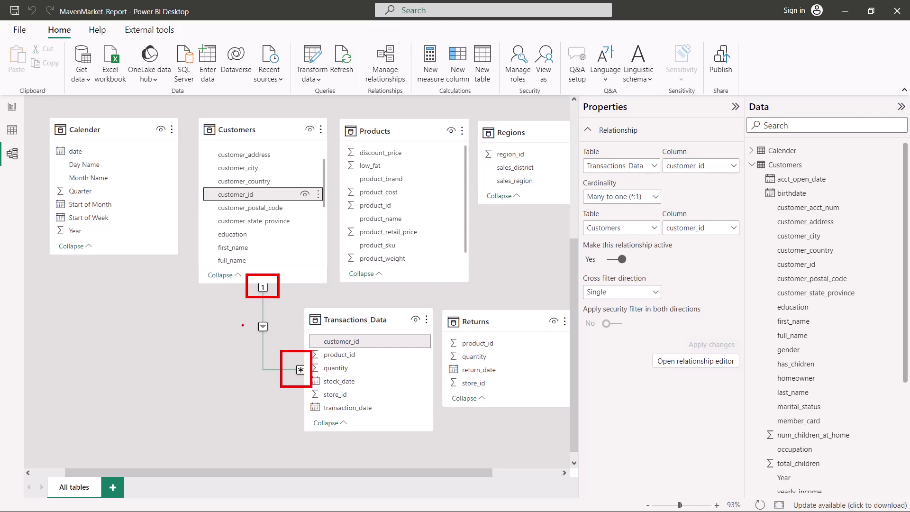
drag(246, 312, 276, 338)
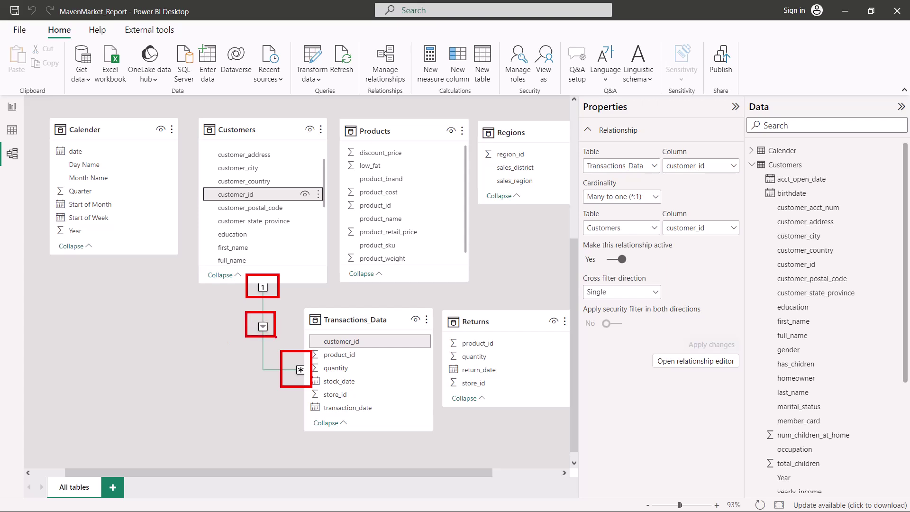
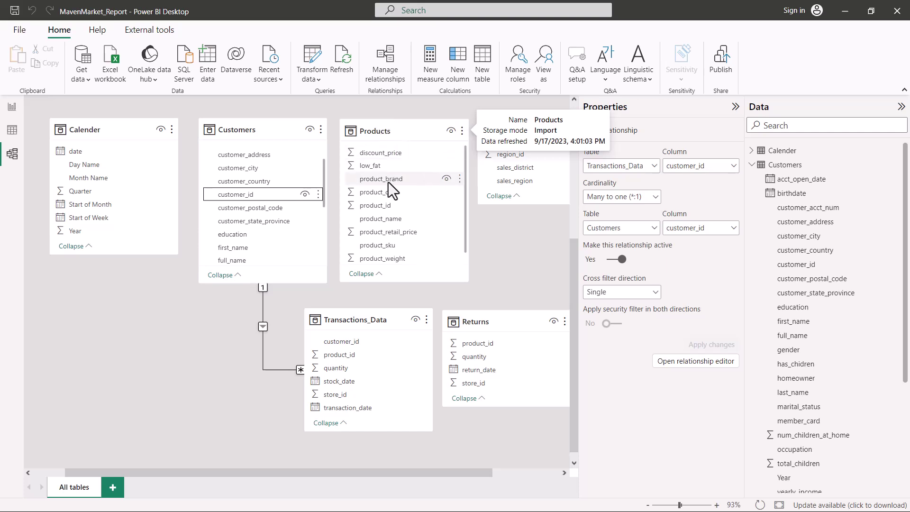
- Relate Products to Transactions_Data on product_id, and shift the Transactions_Data and Returns tables slightly lower in the diagram
click(378, 207)
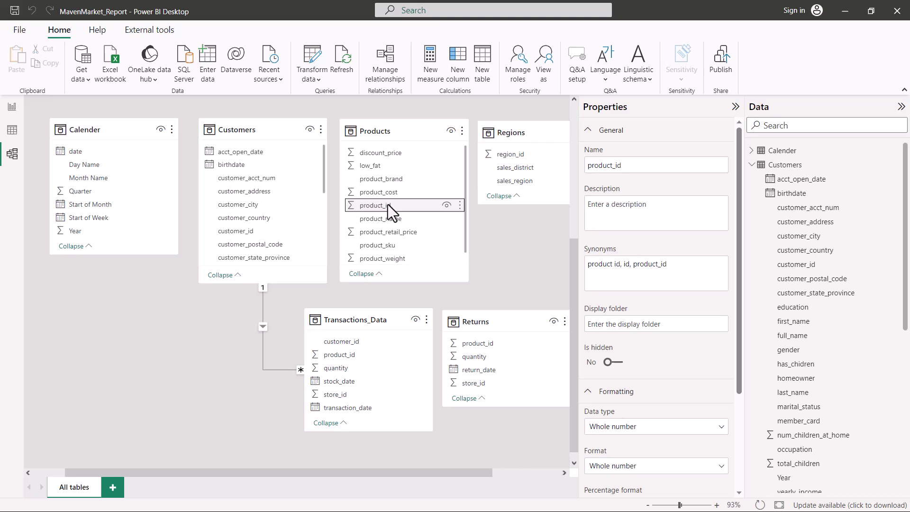
drag(387, 204, 356, 352)
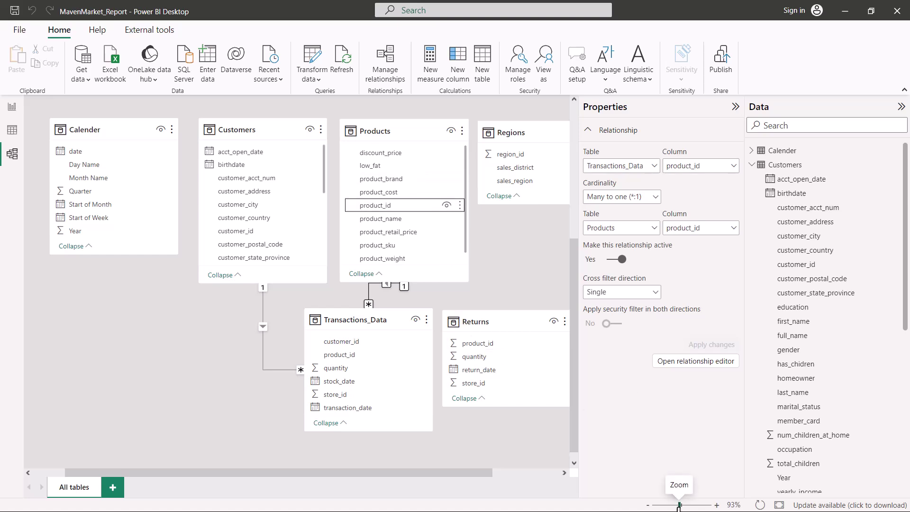
drag(680, 505, 670, 506)
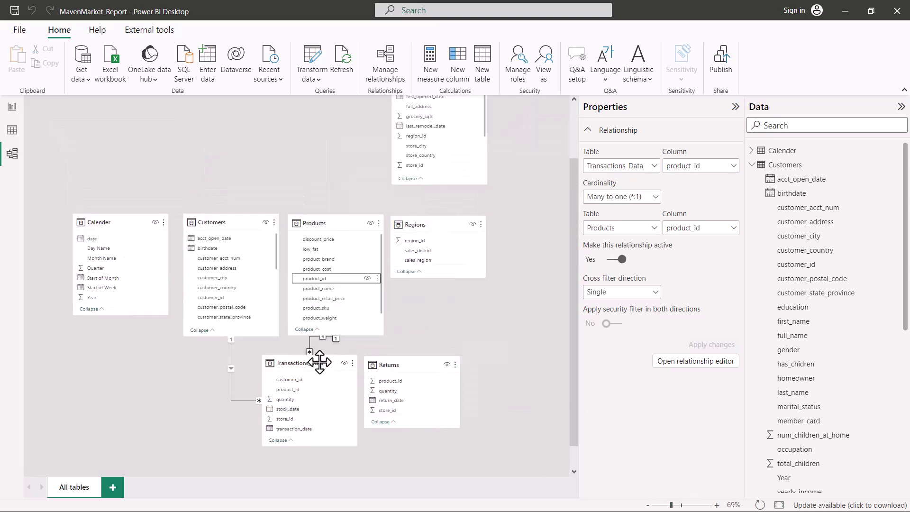
drag(386, 362, 386, 375)
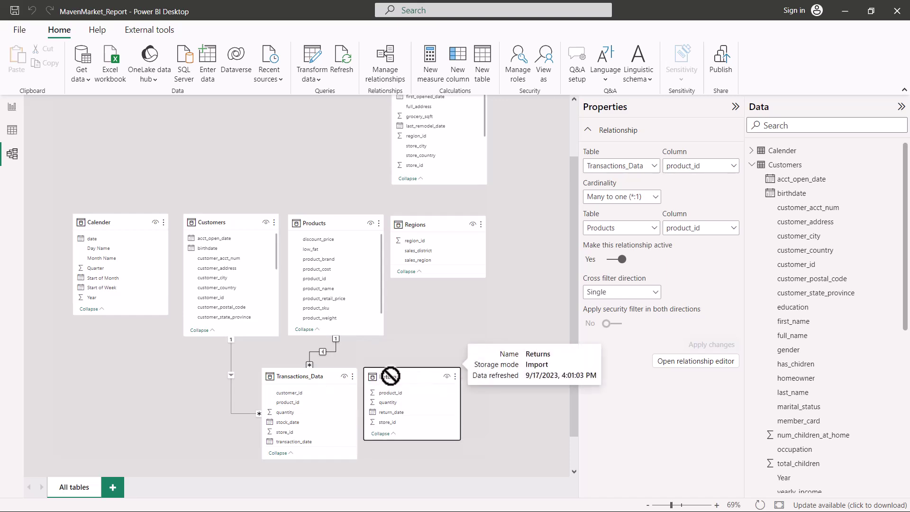
click(337, 348)
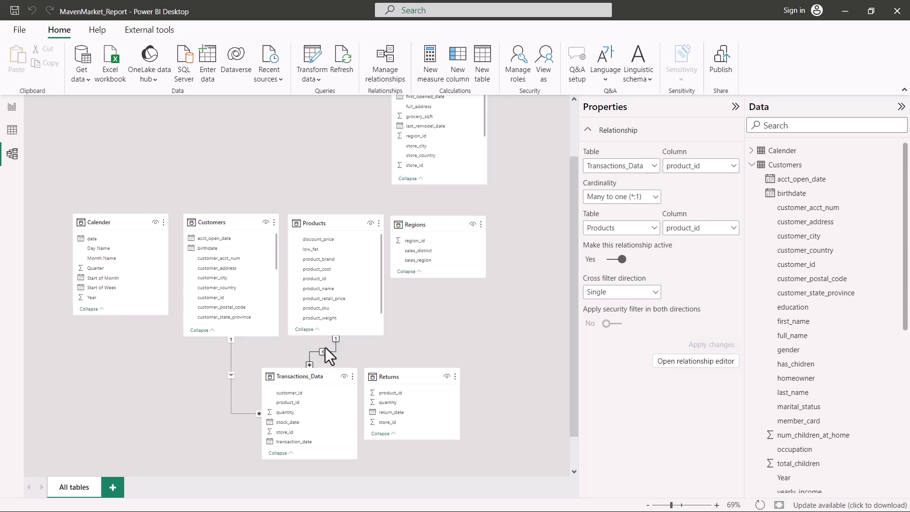
- Create a relationship between the Products and Returns tables on product_id
click(313, 279)
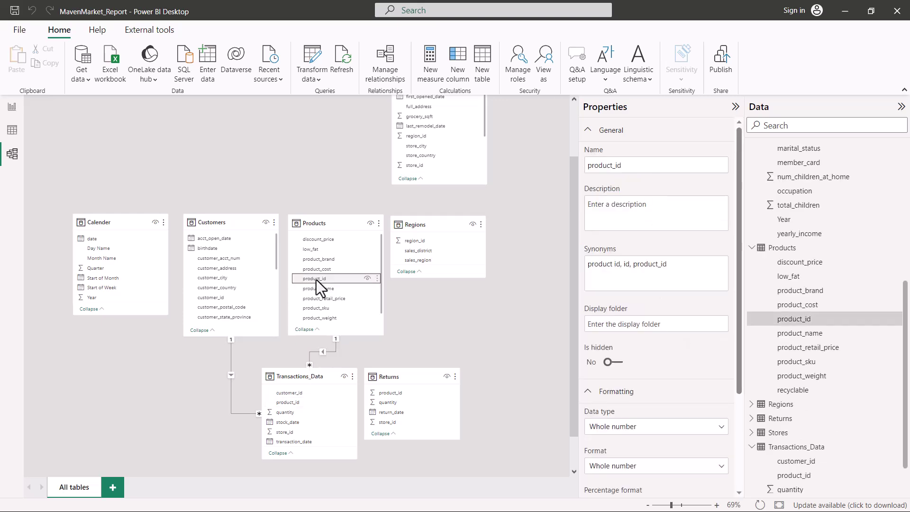
drag(313, 277, 390, 393)
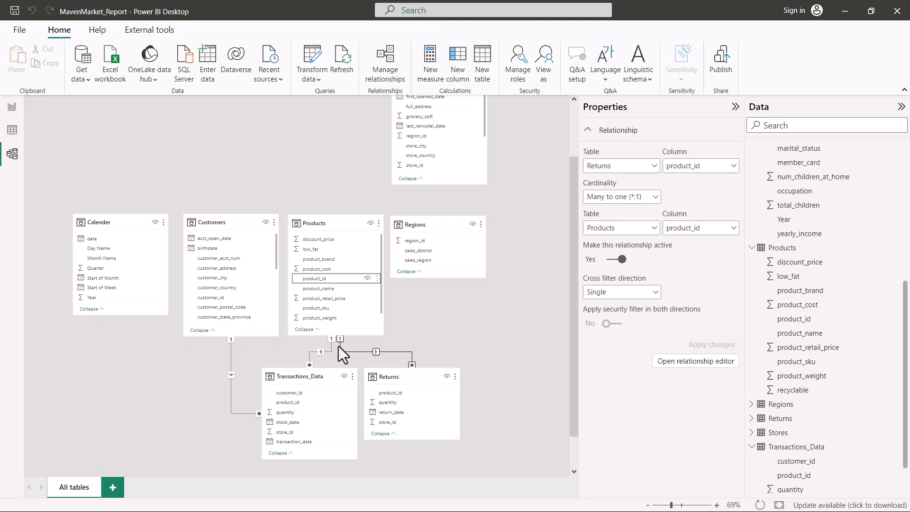
- Rearrange the diagram so the Stores table sits in the row beside Products, with the Regions table directly above Stores
click(429, 224)
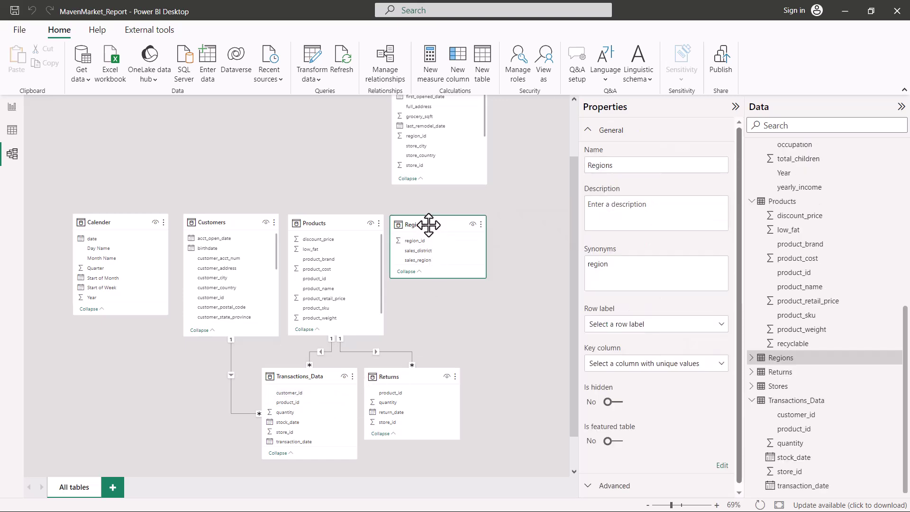
drag(428, 224, 318, 149)
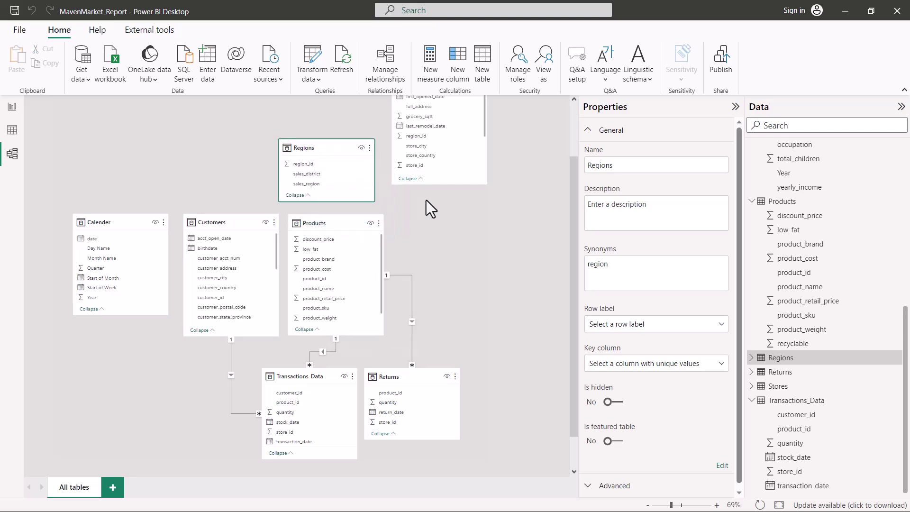
scroll(459, 261, up, 3)
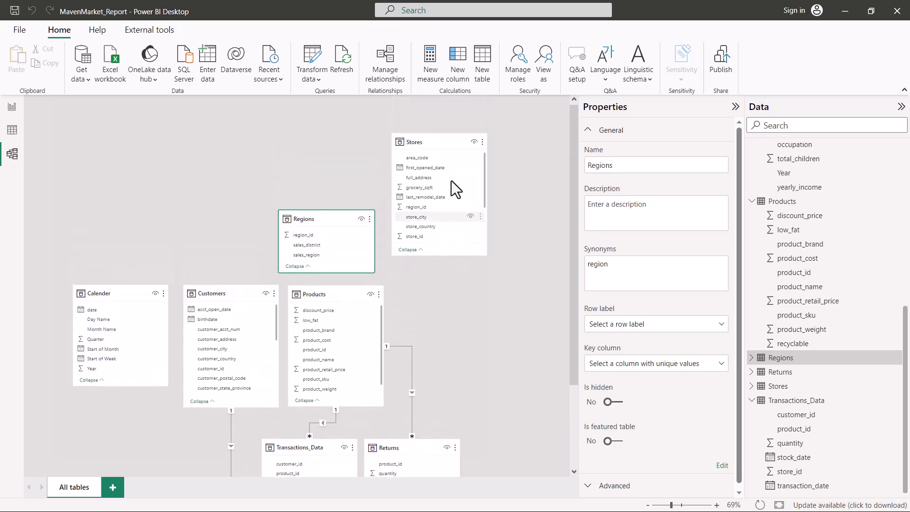
drag(436, 140, 437, 294)
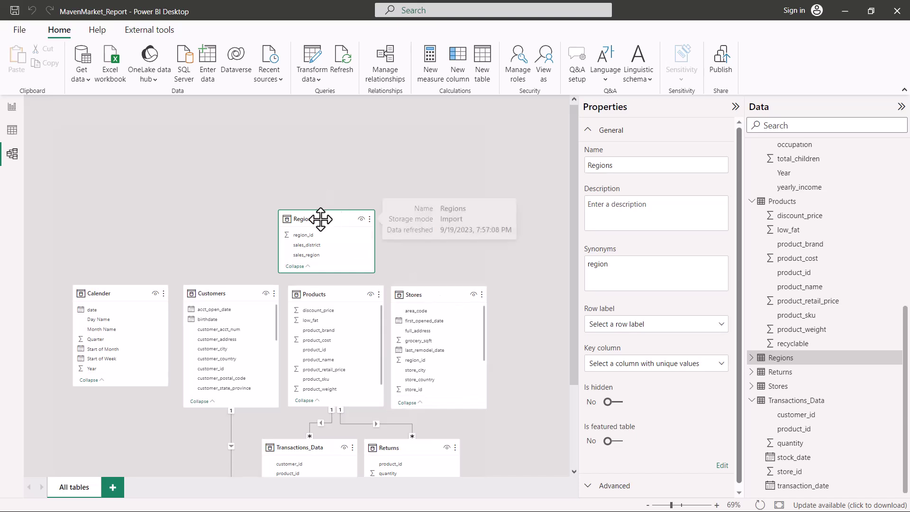
drag(321, 217, 435, 209)
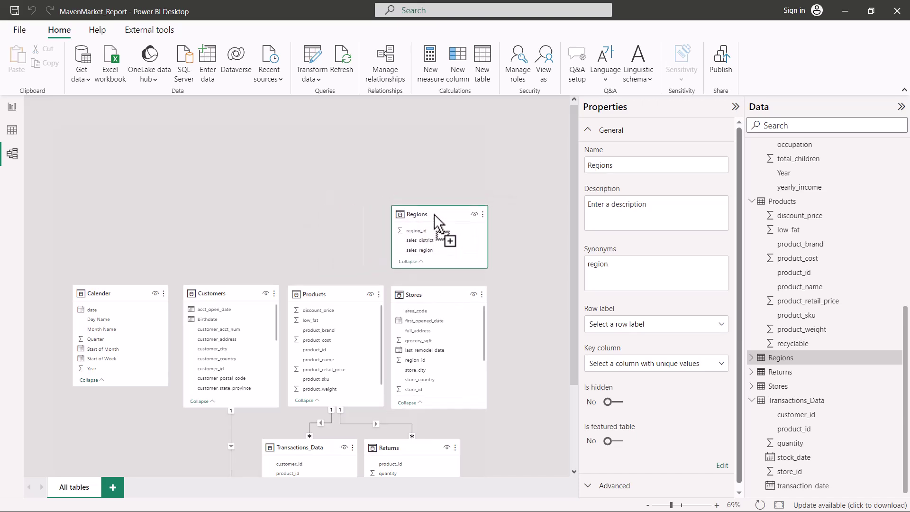
scroll(514, 289, down, 5)
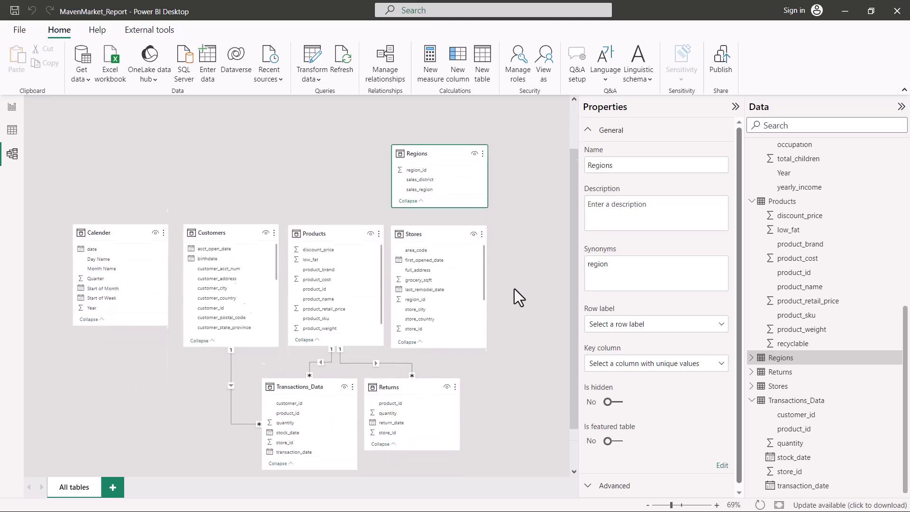
scroll(429, 227, up, 3)
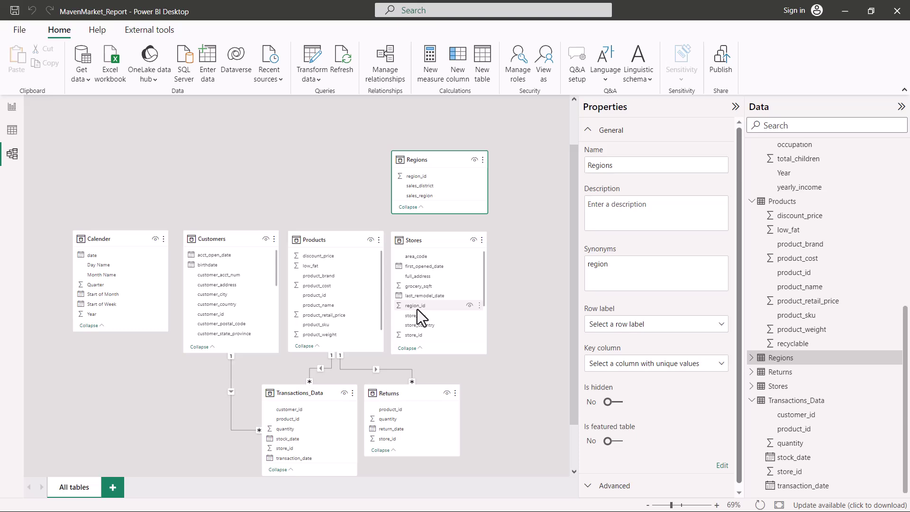
scroll(500, 323, down, 3)
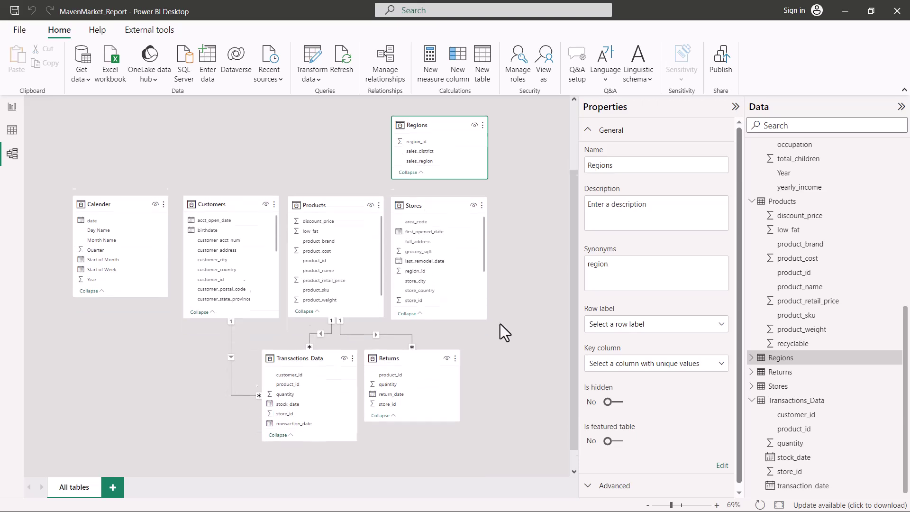
click(412, 279)
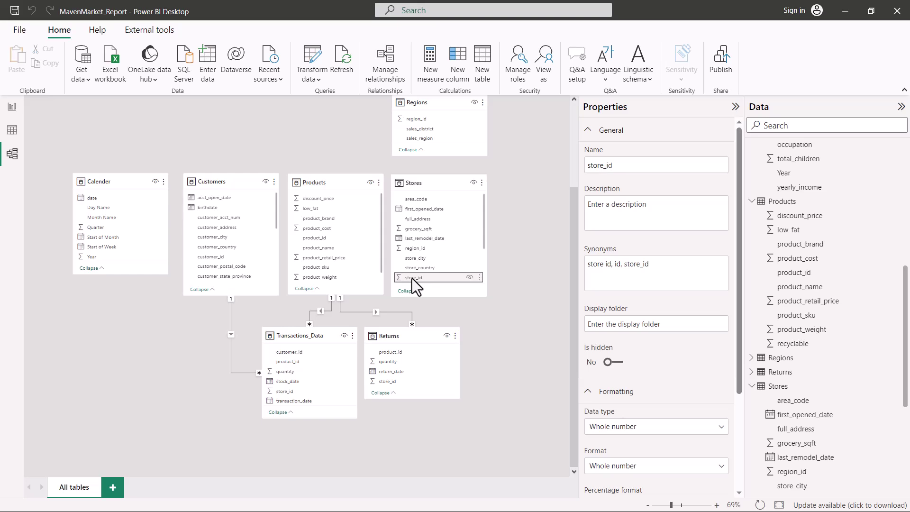
mouse_move(411, 278)
mouse_down()
mouse_move(396, 385)
mouse_move(413, 277)
mouse_up()
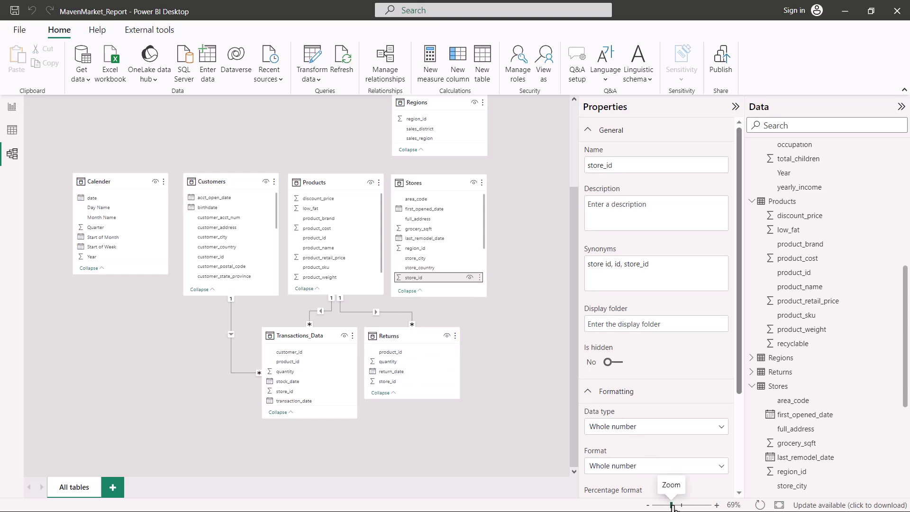
drag(672, 506, 675, 506)
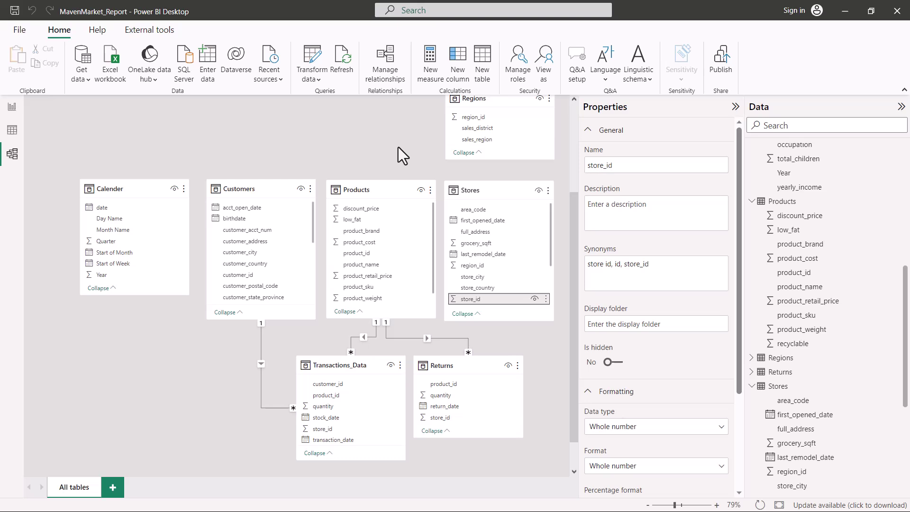
- Define a new one-to-many relationship from Stores to Returns on store_id using Manage relationships
click(385, 64)
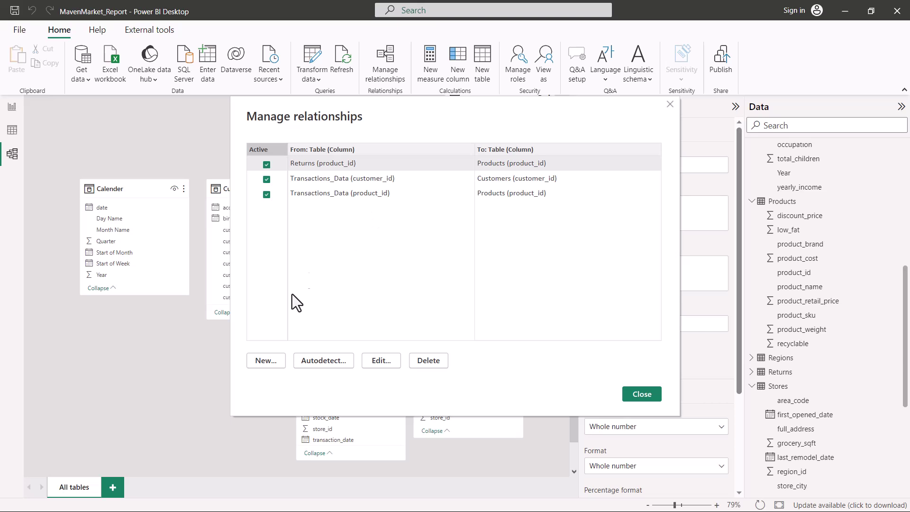
click(264, 362)
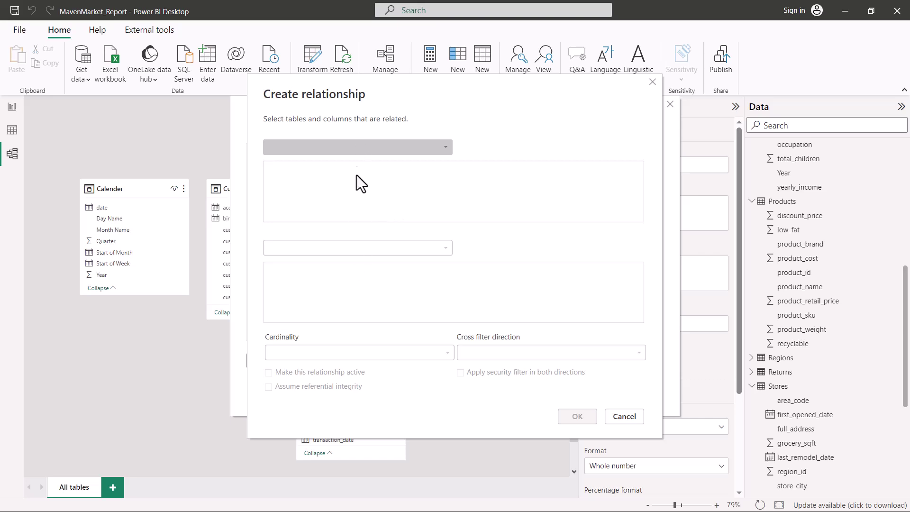
click(445, 150)
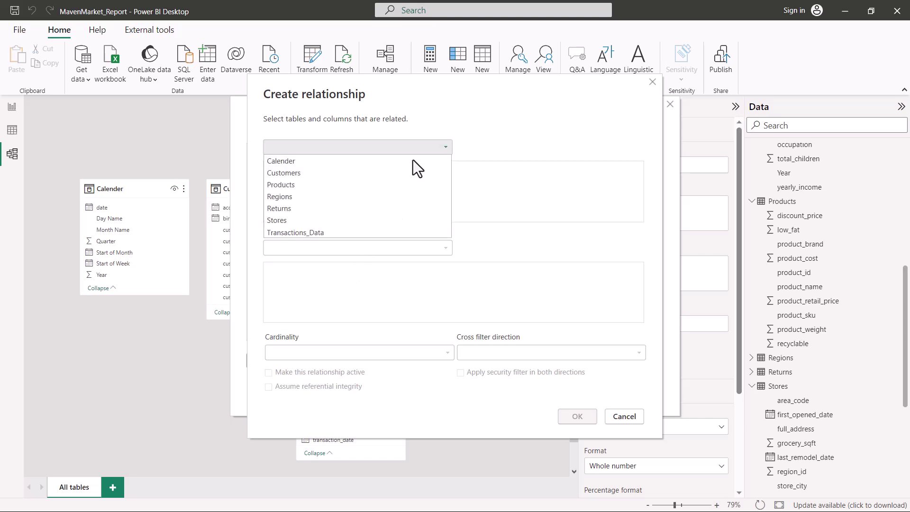
click(290, 219)
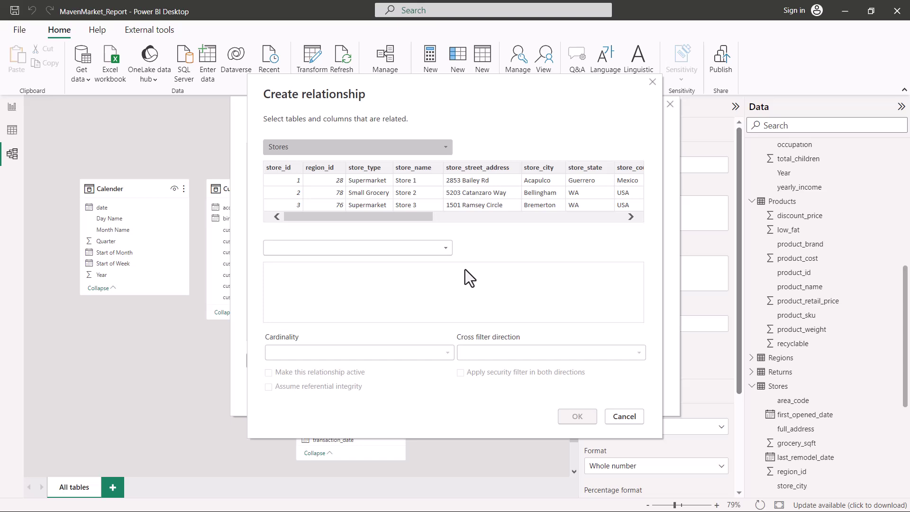
click(444, 247)
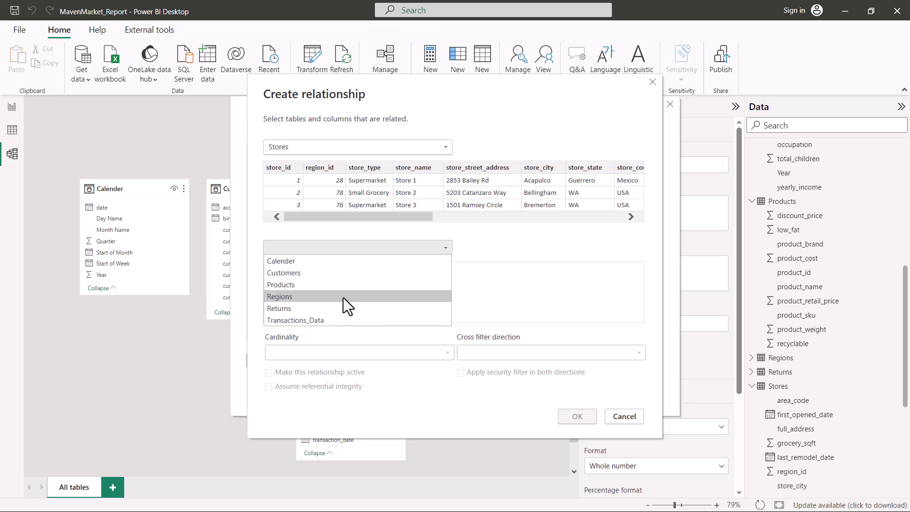
click(296, 308)
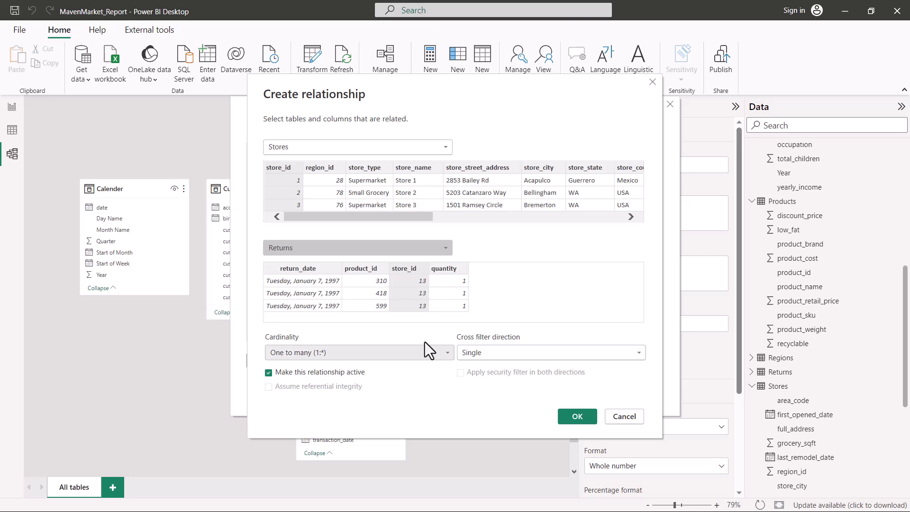
click(576, 417)
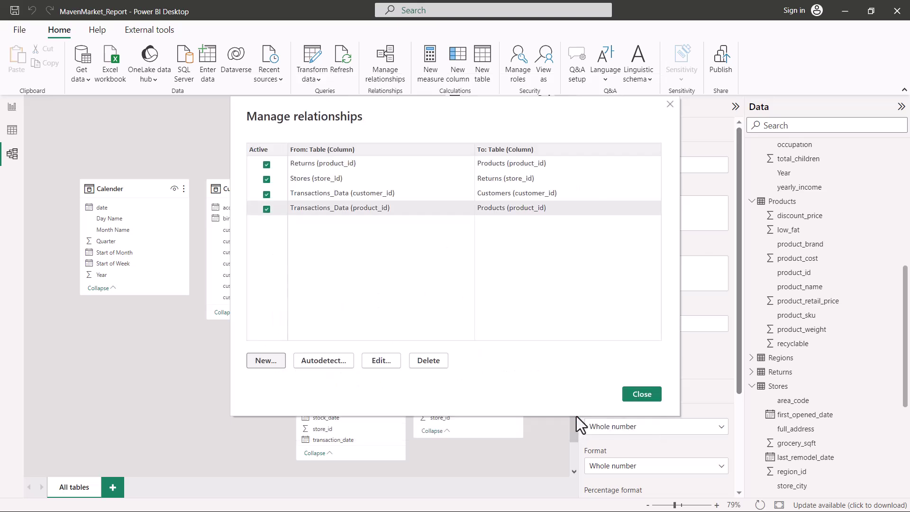
- Close the relationship manager and inspect the properties of the Stores and Products relationships that feed the Returns table
click(644, 396)
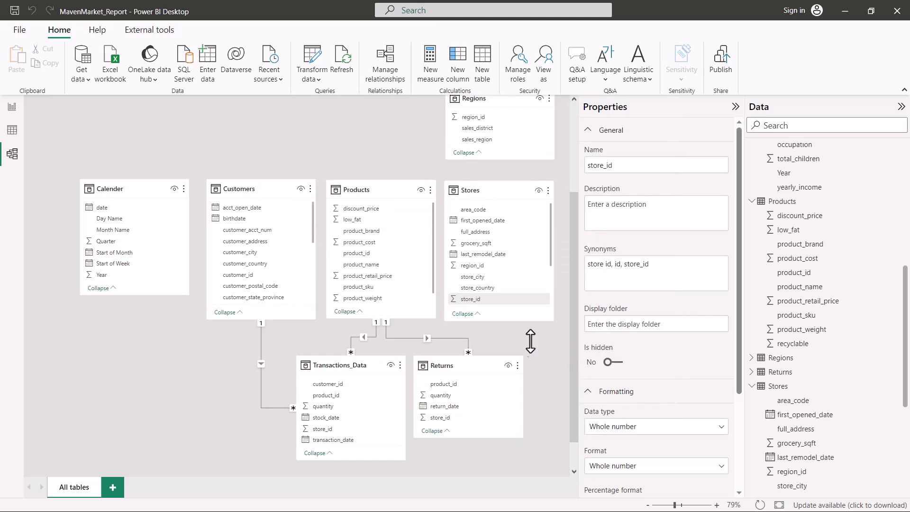
click(510, 324)
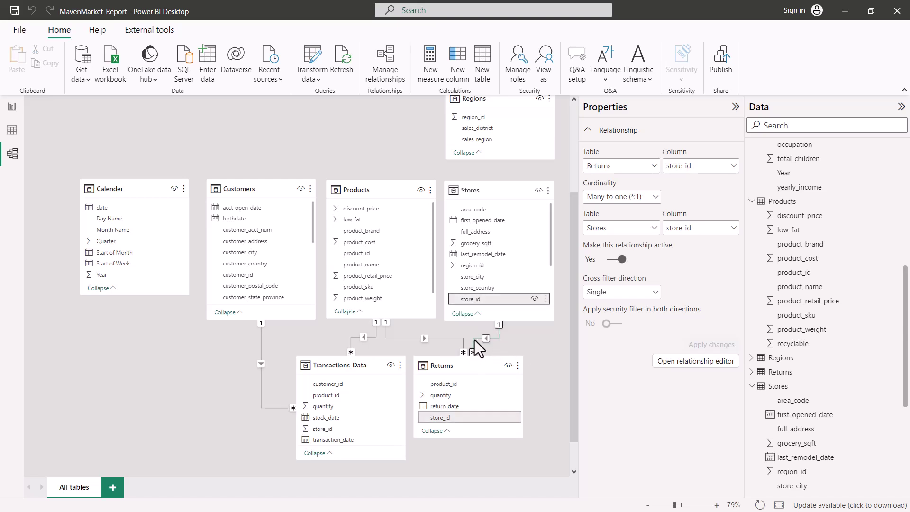
click(446, 340)
click(368, 337)
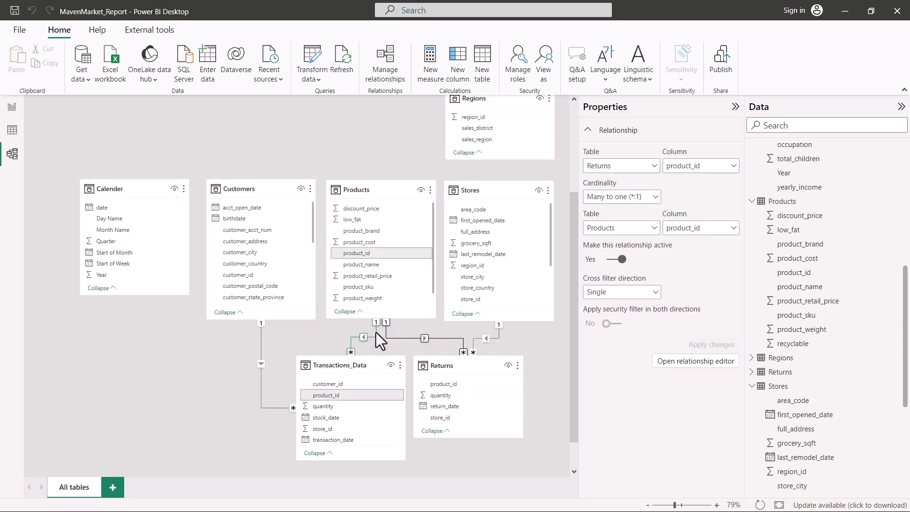
click(499, 339)
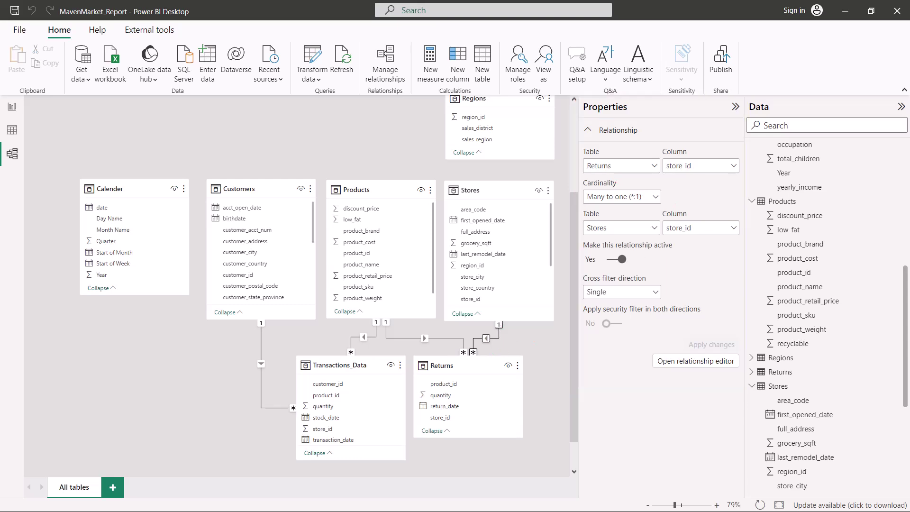
- Relate Regions to Stores on region_id and move the Regions table slightly higher above Stores
scroll(325, 157, up, 2)
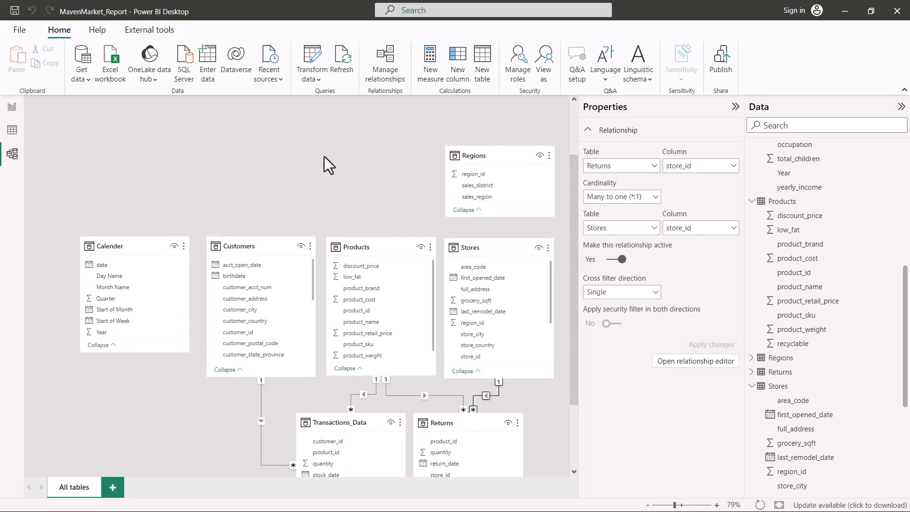
scroll(297, 198, down, 1)
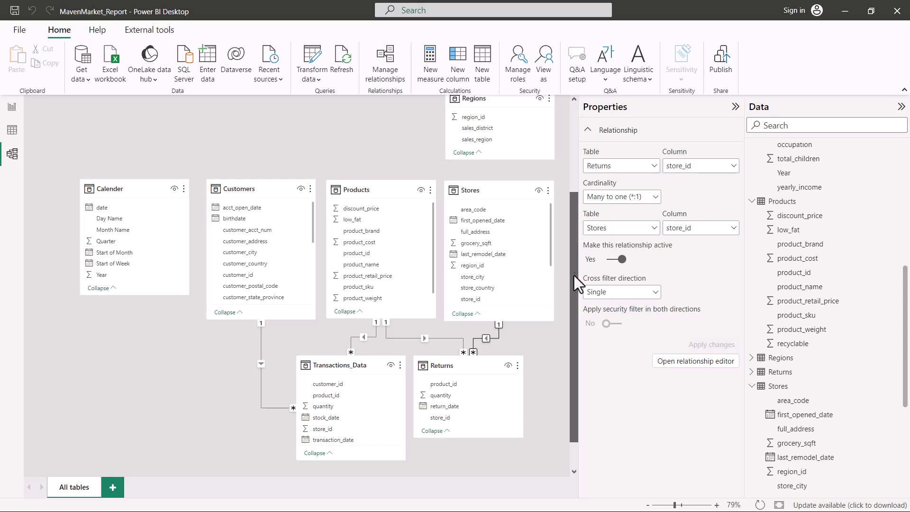
drag(574, 275, 573, 261)
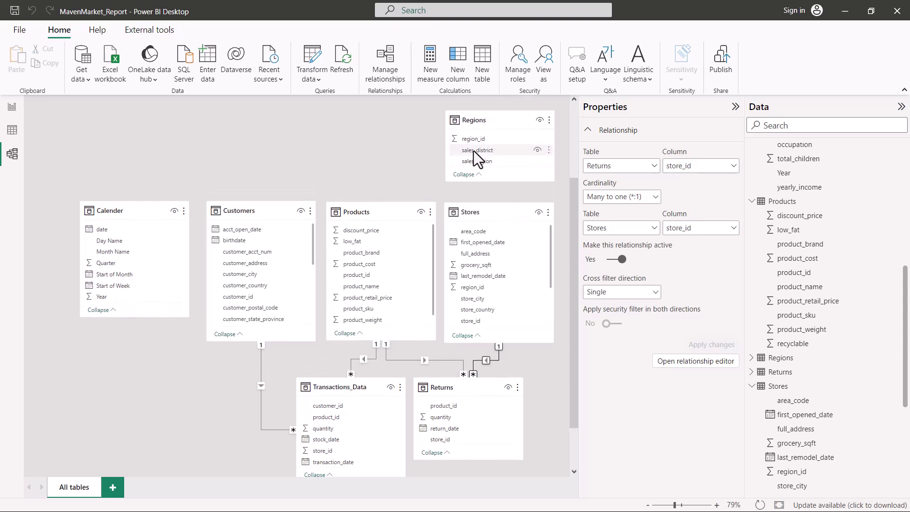
click(474, 136)
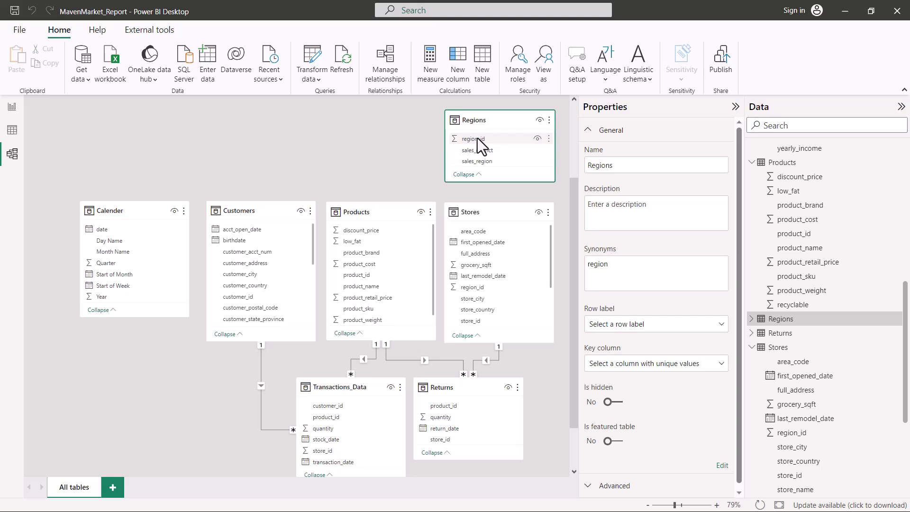
click(473, 138)
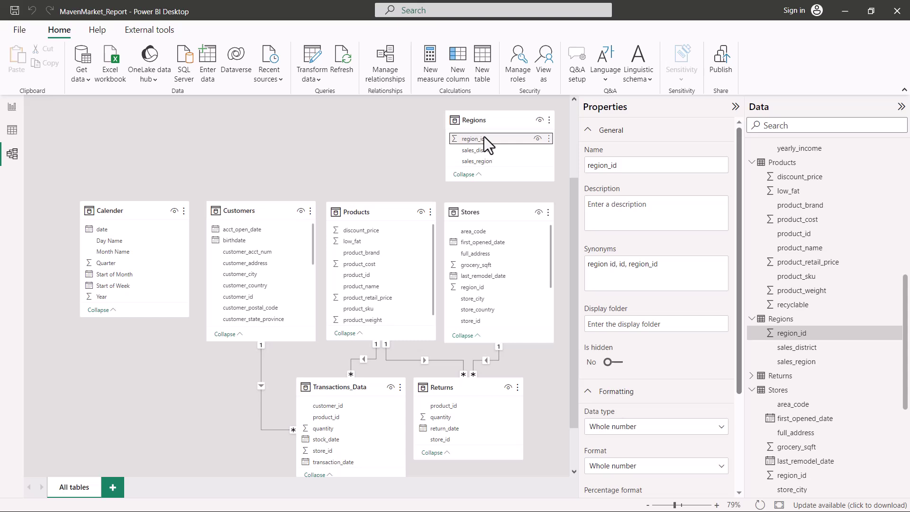
drag(484, 138, 482, 288)
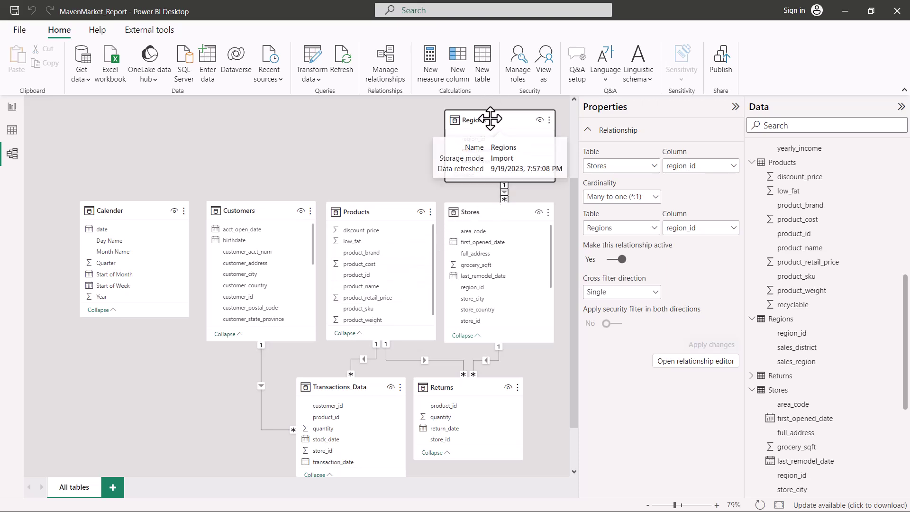
drag(491, 117, 491, 107)
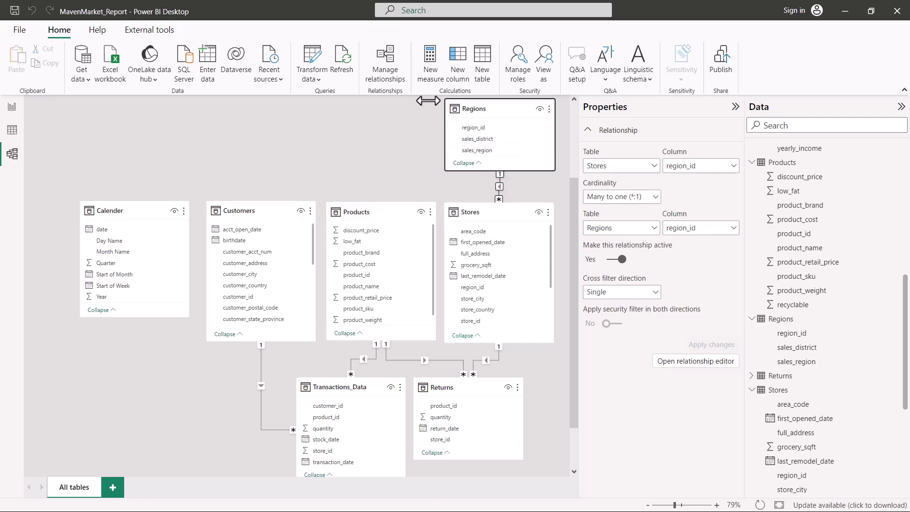
- Relate the Calender table's date column to return_date in Returns and to transaction_date and stock_date in Transactions_Data
drag(574, 249, 573, 230)
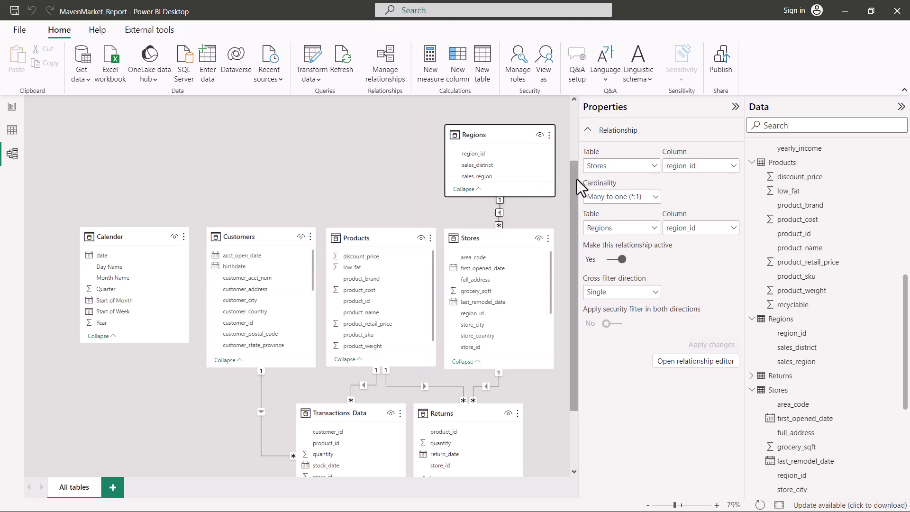
drag(576, 179, 574, 220)
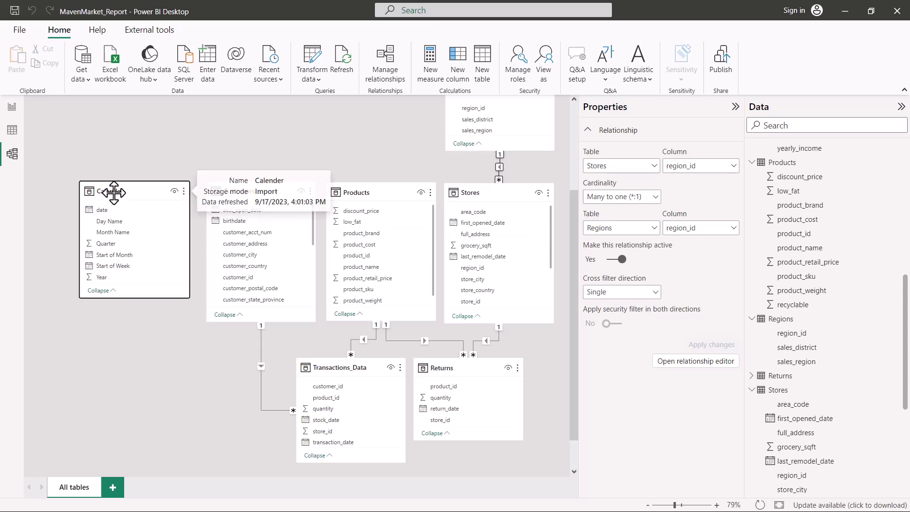
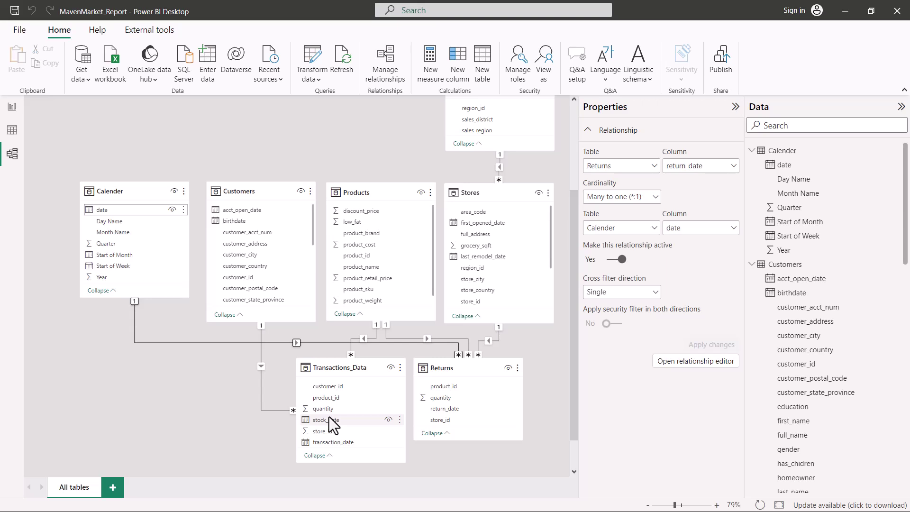
drag(107, 211, 322, 440)
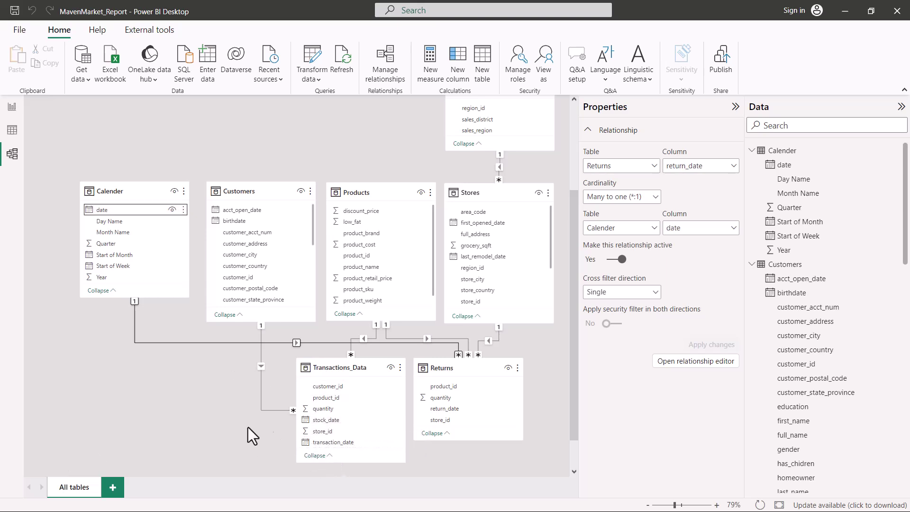
drag(108, 277, 322, 441)
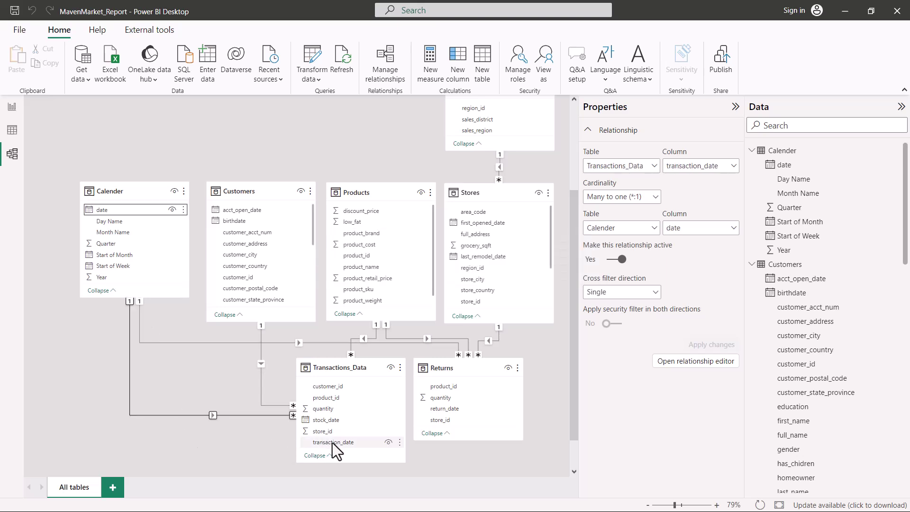
drag(100, 212, 323, 418)
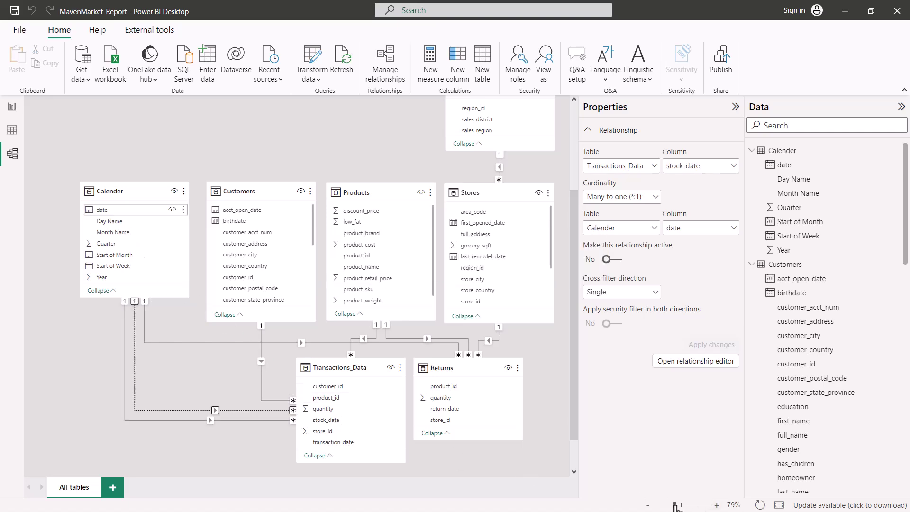
- Examine the stock_date and transaction_date relationships between Calender and Transactions_Data up close, and return to an overview of the whole model
drag(674, 505, 686, 505)
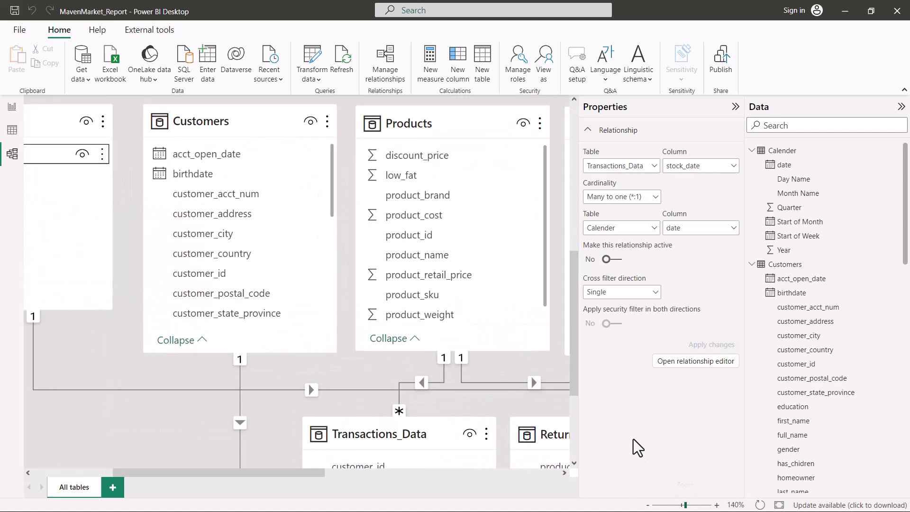
drag(576, 346, 582, 408)
drag(241, 472, 211, 474)
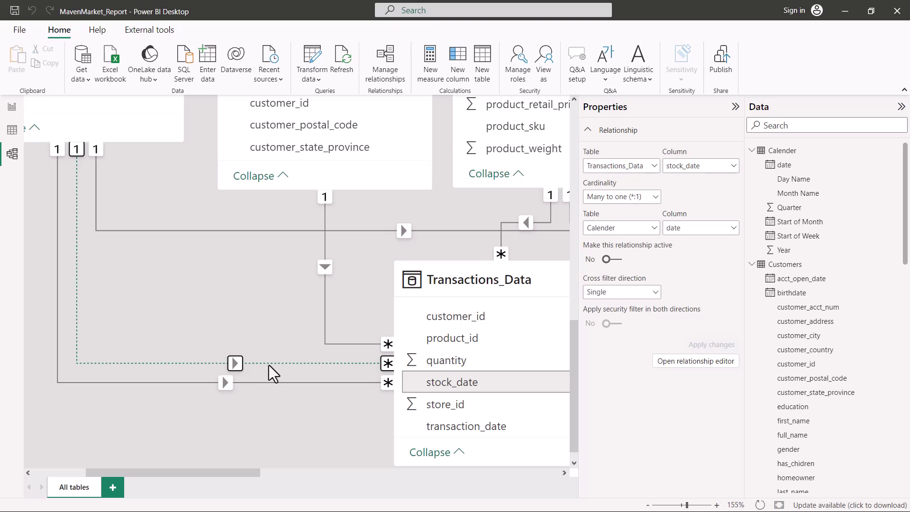
click(286, 385)
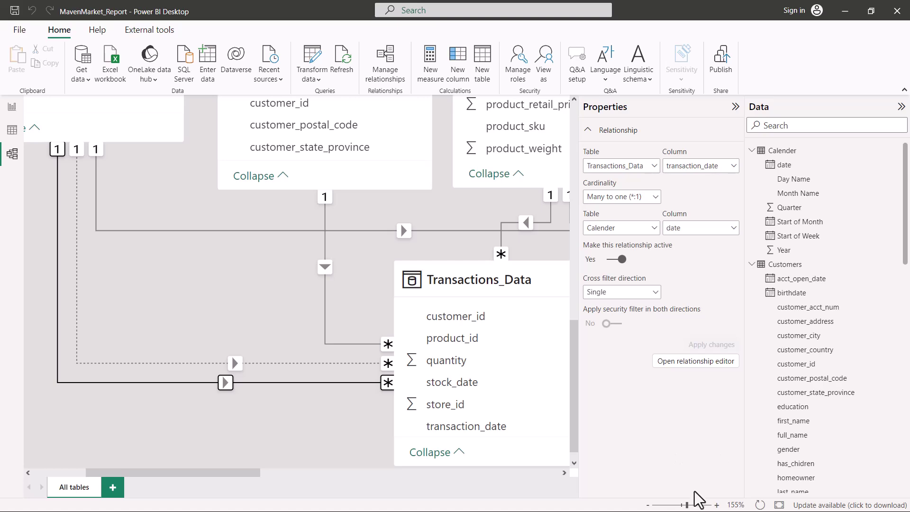
drag(689, 506, 670, 506)
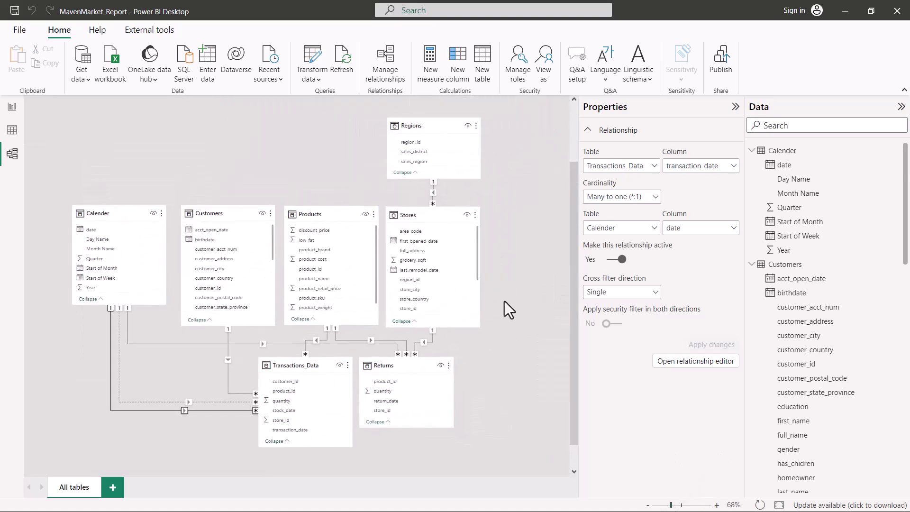